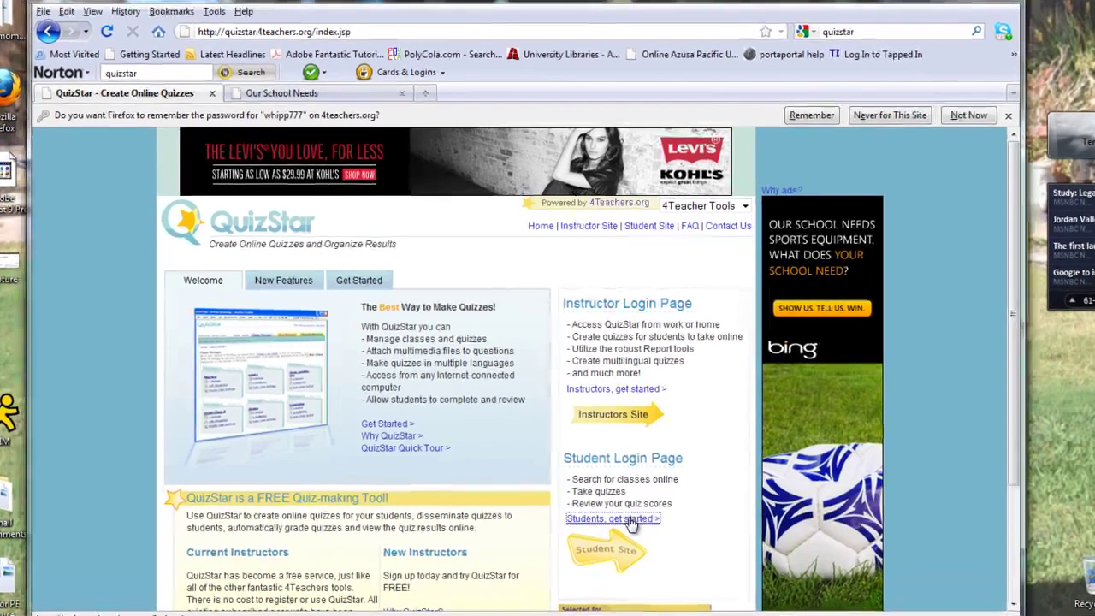
Step: Go to the QuizStar Student Site from the home page
left_click(613, 512)
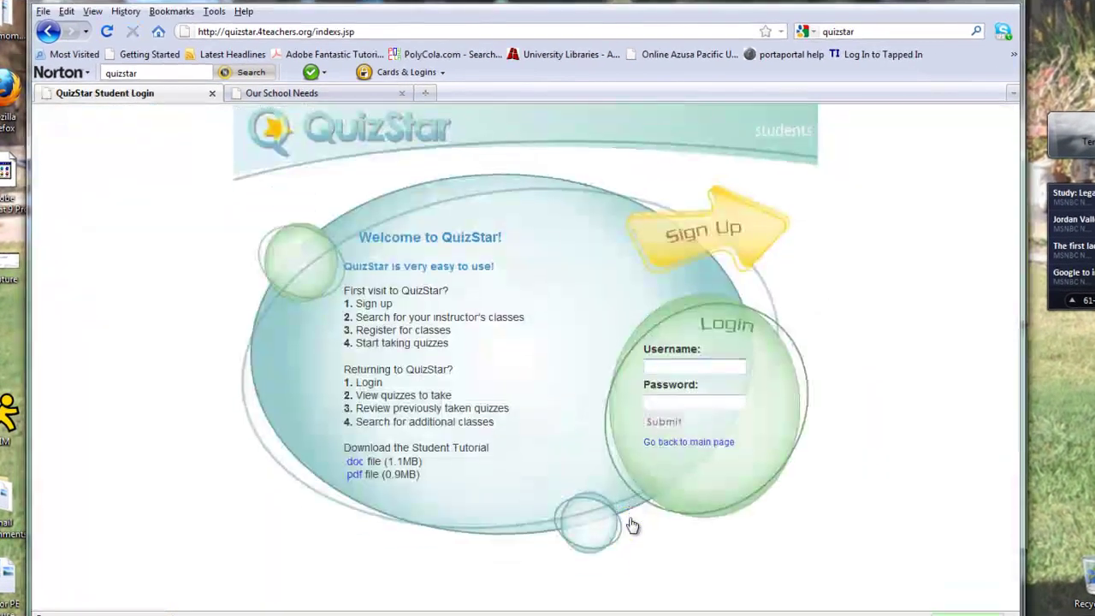
Step: Start a new student sign-up and enter the student's first and last name
left_click(680, 252)
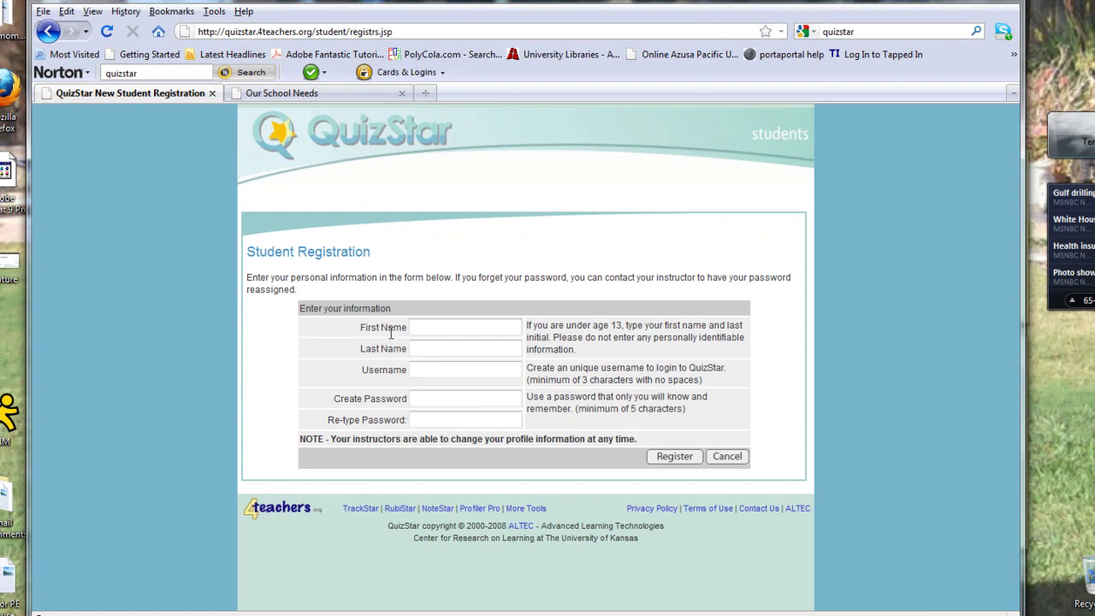
left_click(414, 329)
type("am")
key("BackSpace")
key("BackSpace")
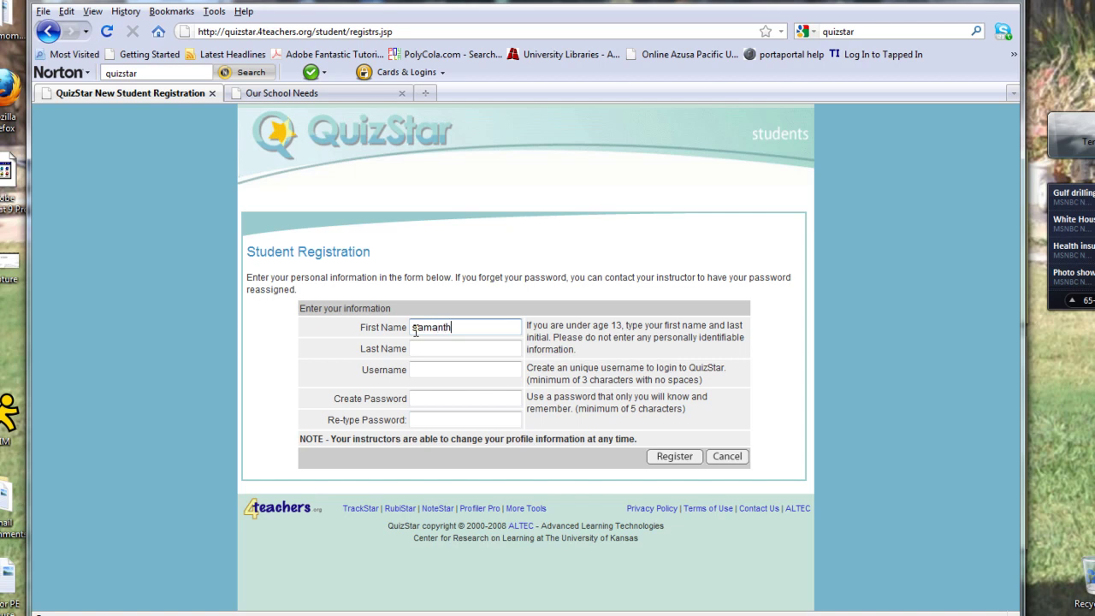
key("Tab")
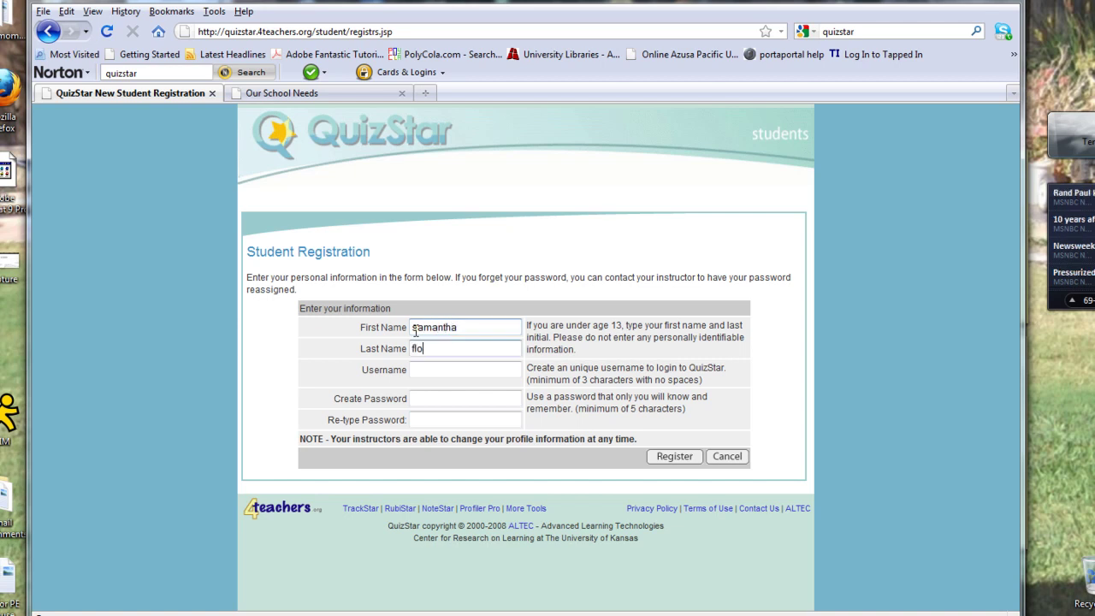
Step: Enter the student's username and create the account password
key("Tab")
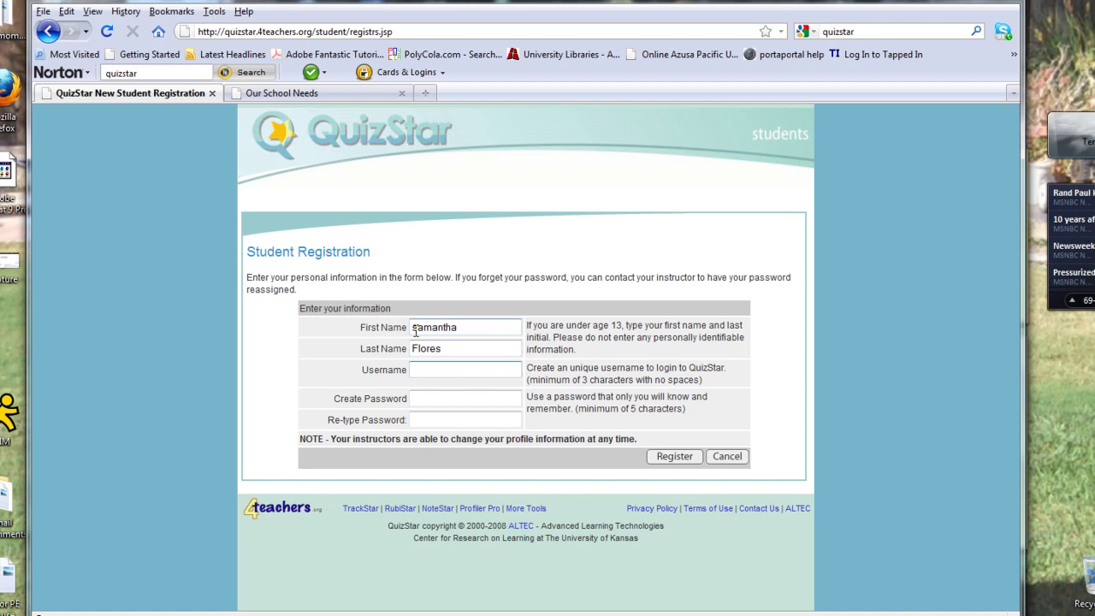
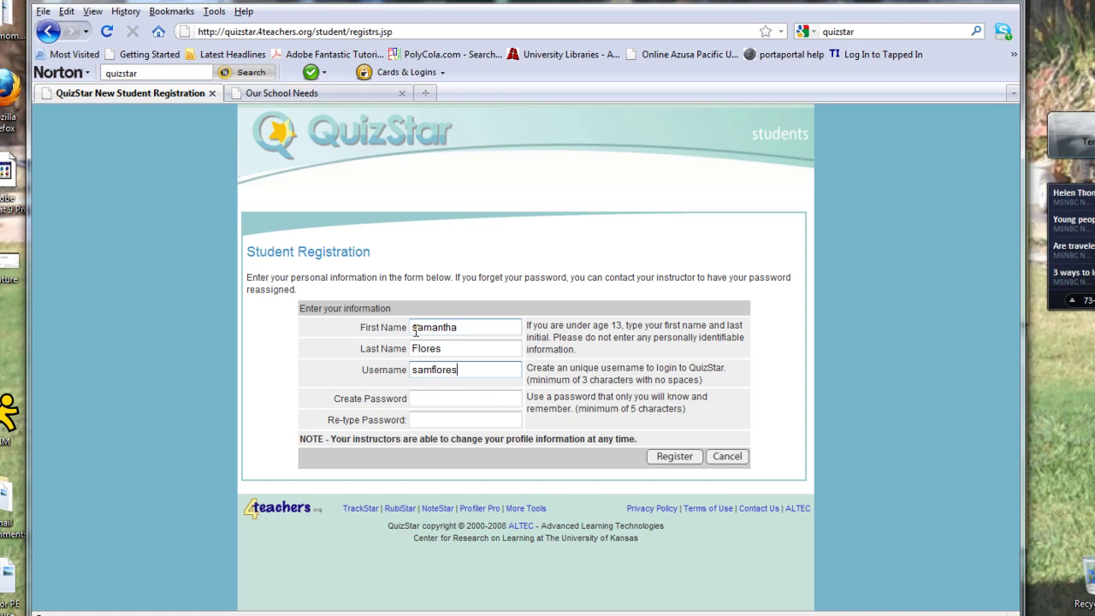
key("Tab")
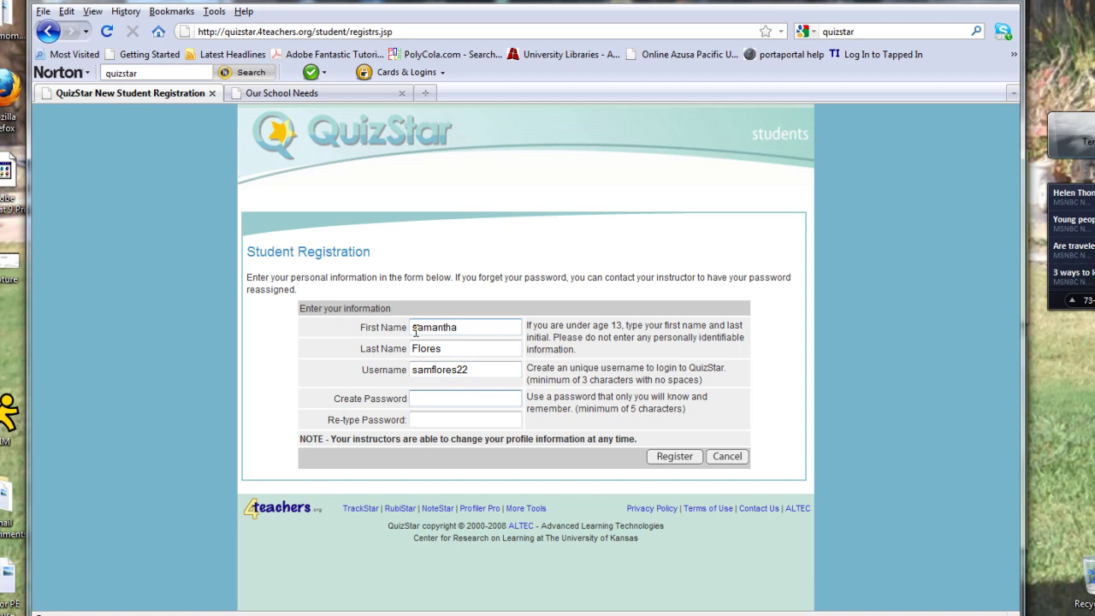
key("Tab")
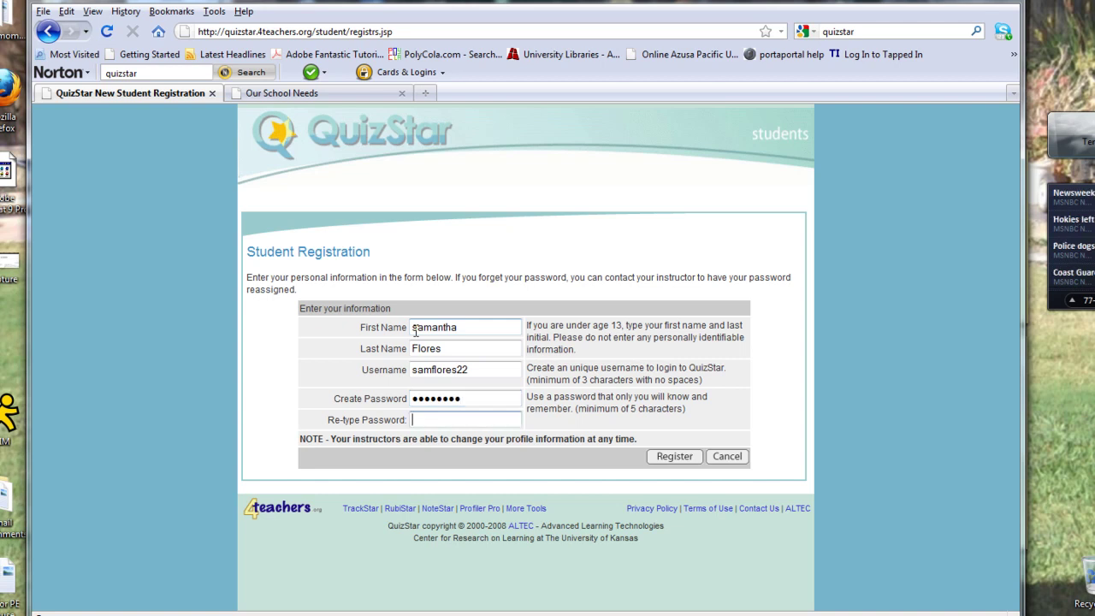
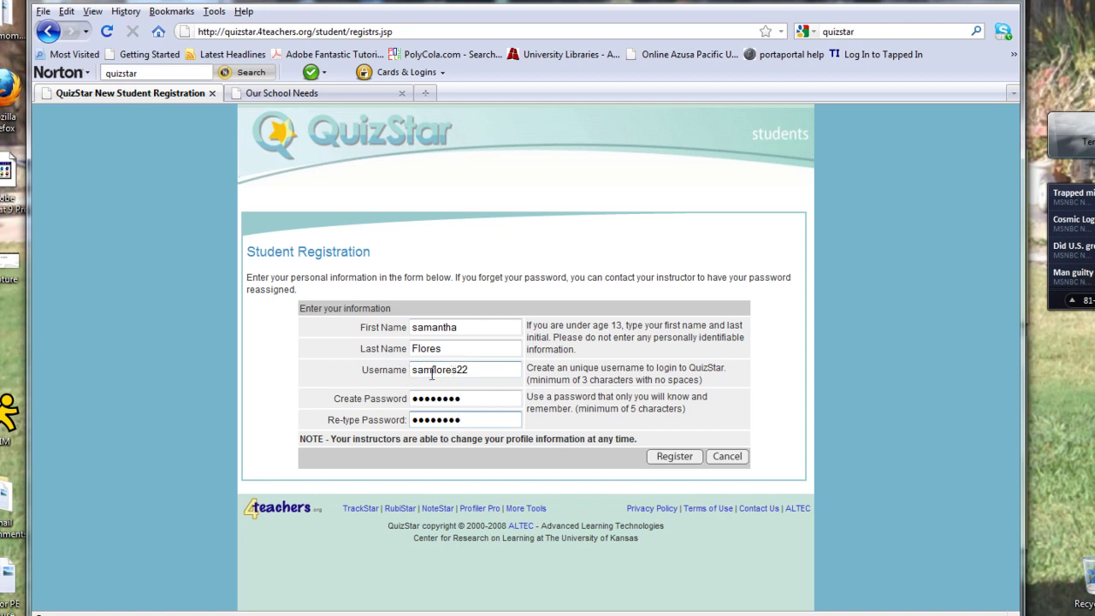
Step: Capitalise the first name's initial and register the account
left_click(417, 327)
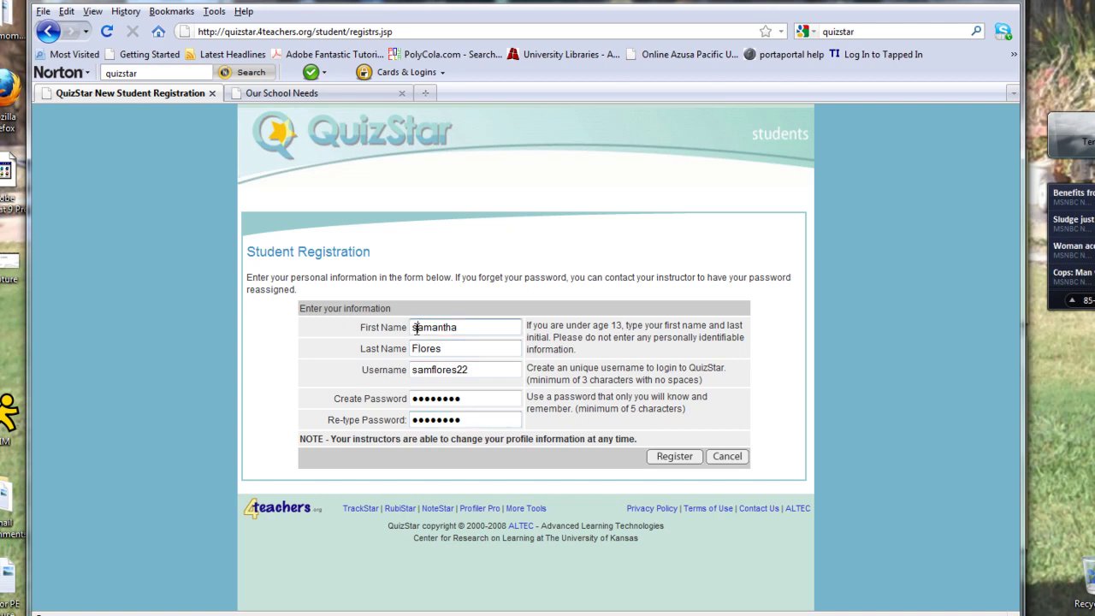
key("BackSpace")
type("S")
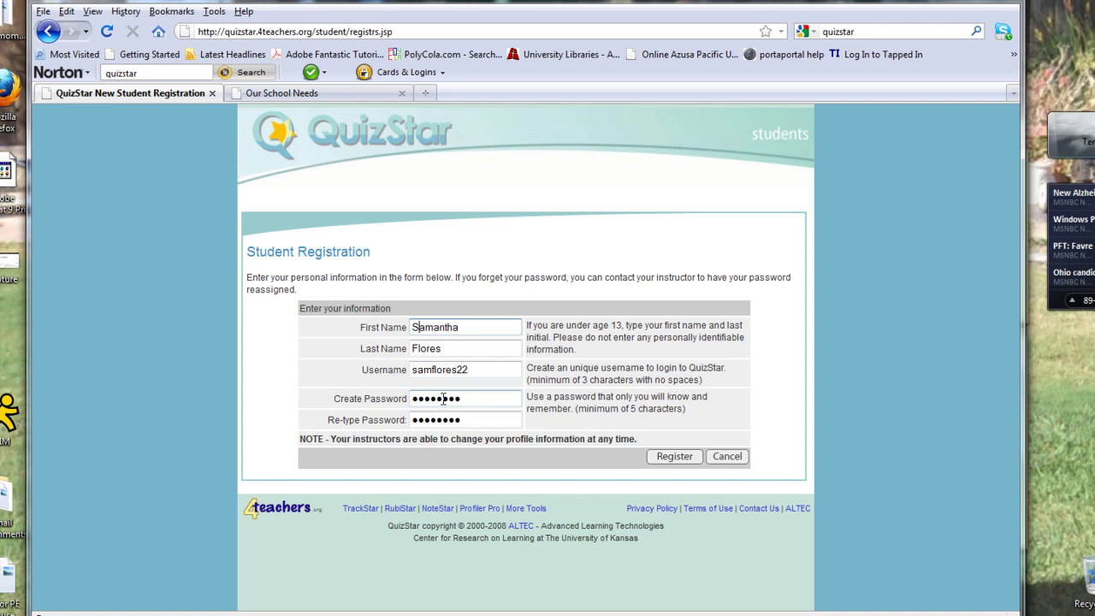
left_click(652, 460)
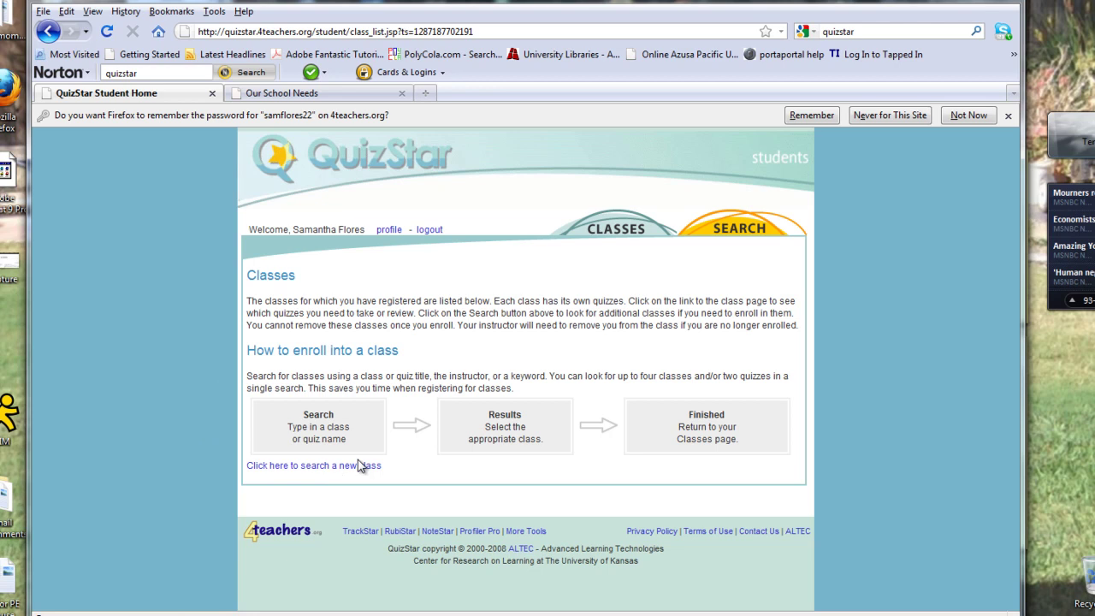
Step: Open the class search page and select the Quiz #1 title box
left_click(296, 466)
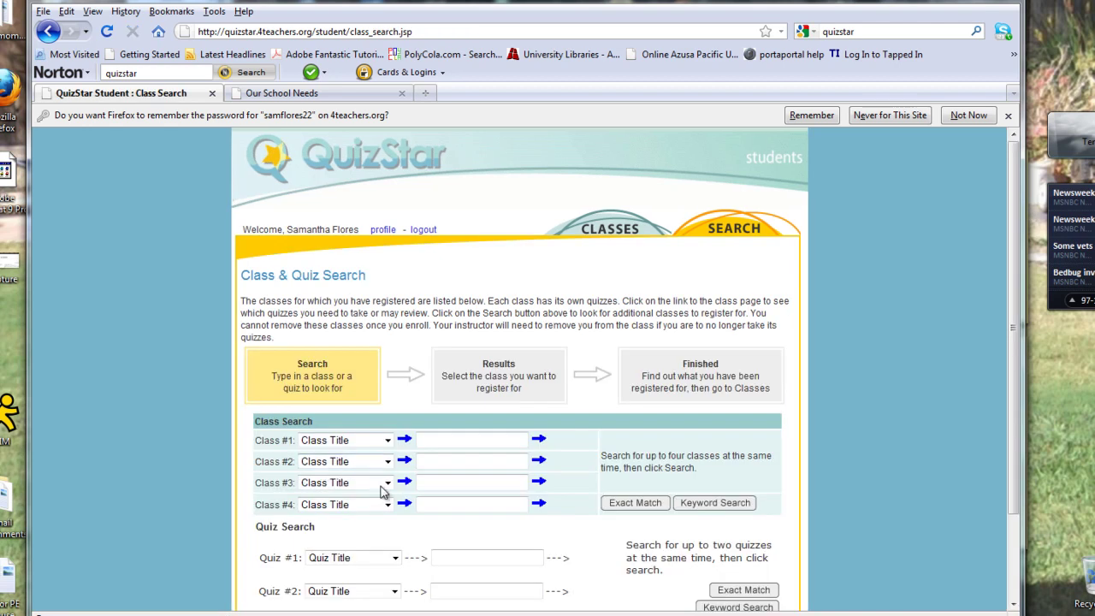
scroll(402, 520, "down", 2)
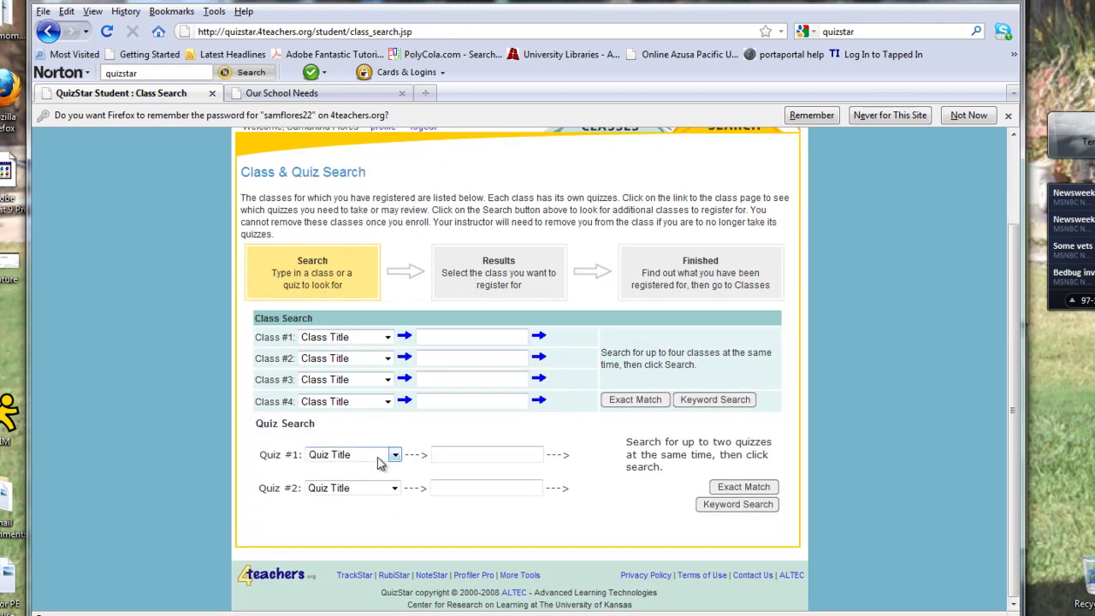
left_click(438, 453)
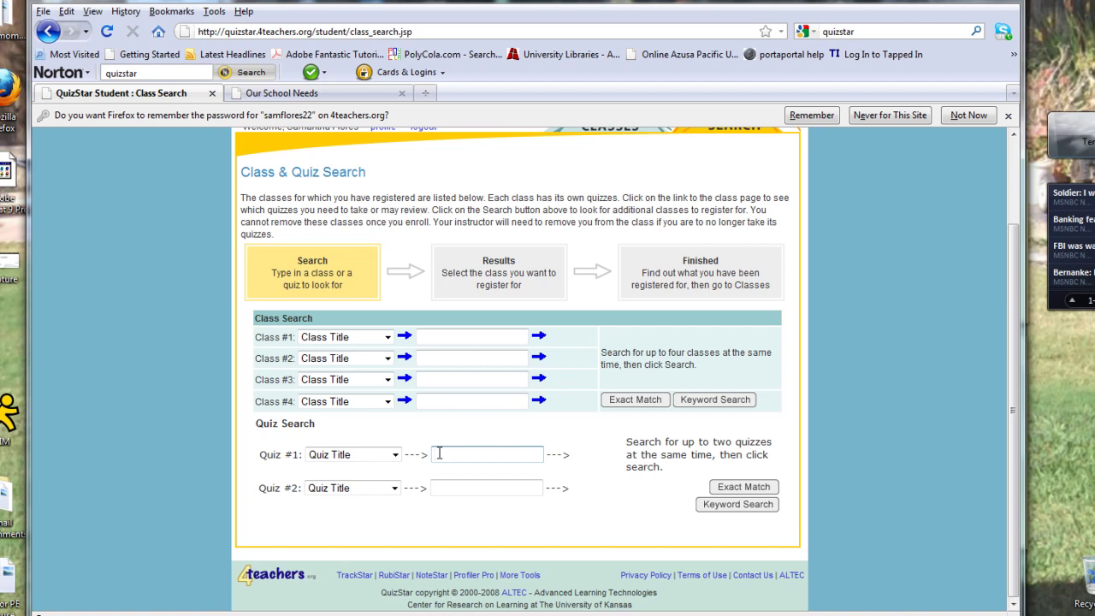
Step: Enter 'Ch 5 Graphing Parabolas Quiz 1' as the Quiz #1 title
type("Ch")
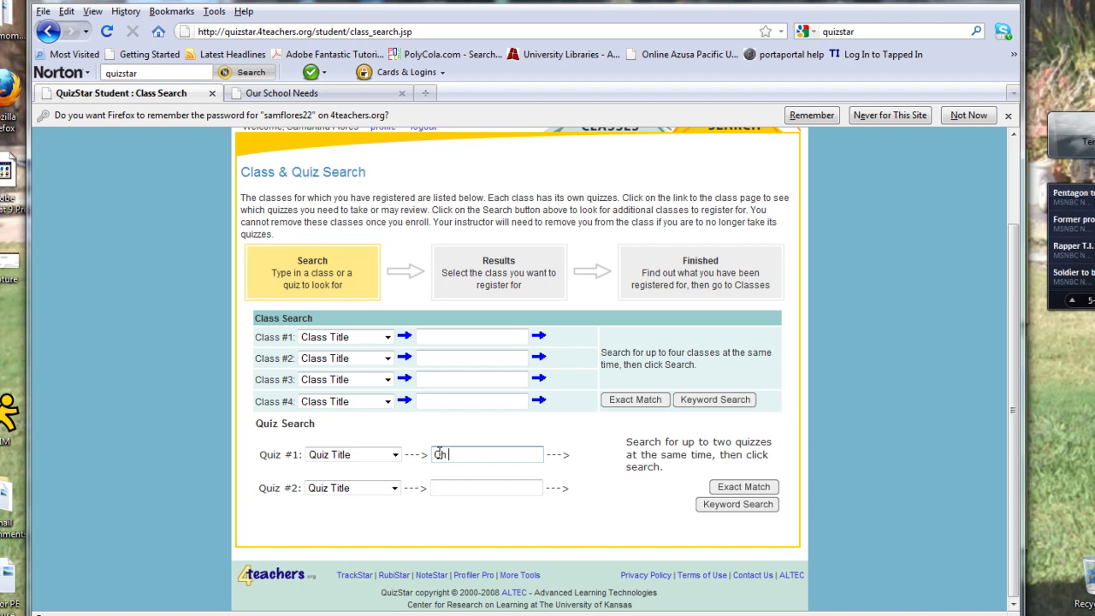
type(" 5")
type(" Gr")
type("aphing ")
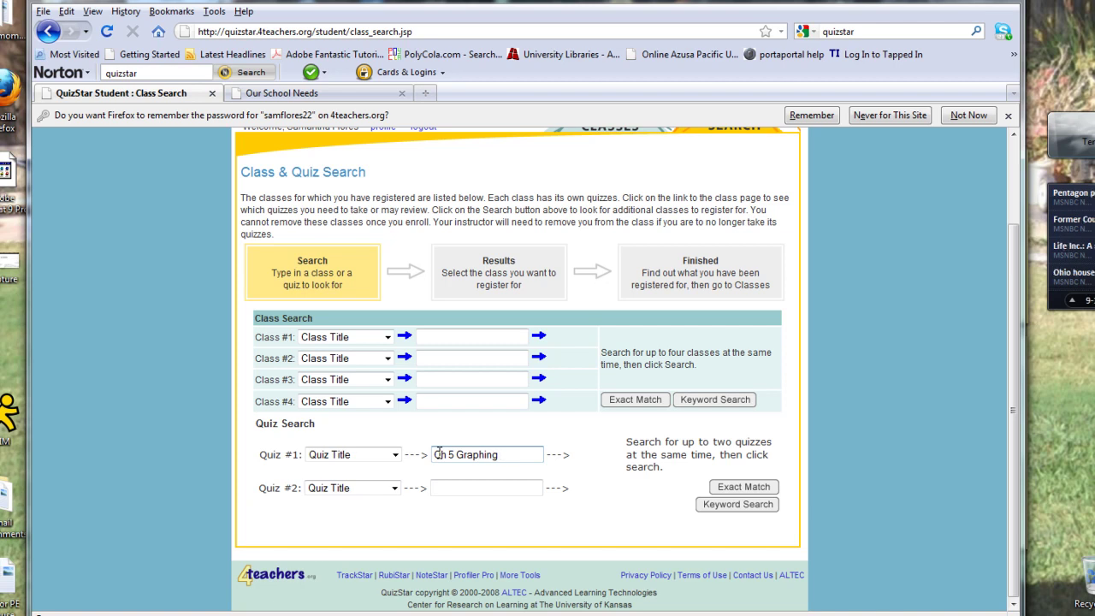
type("Parab")
type("ola")
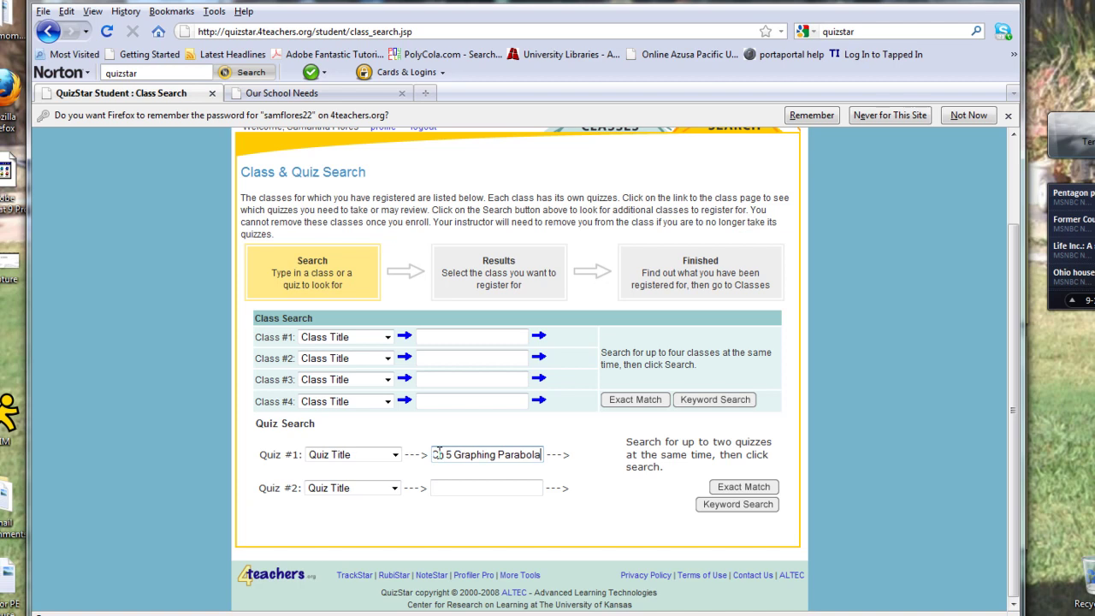
type("s")
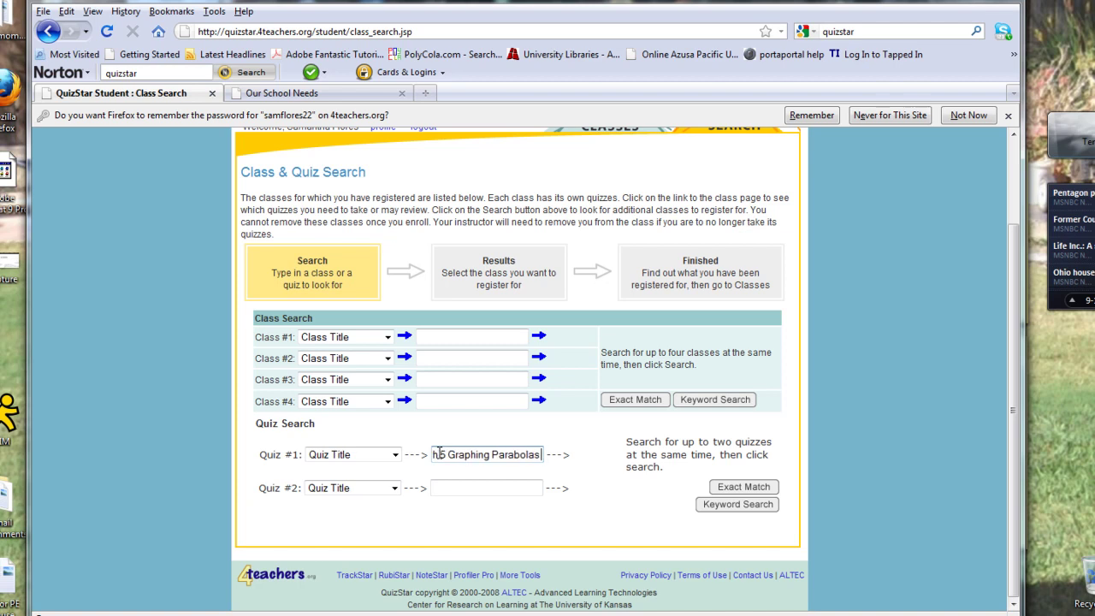
type(" Q")
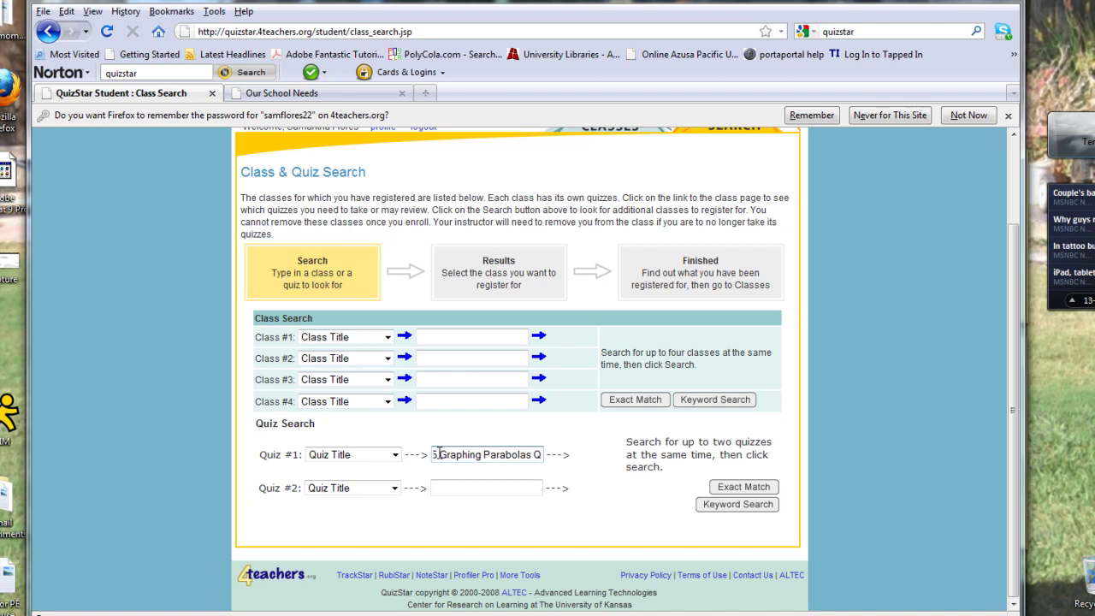
type("uiz")
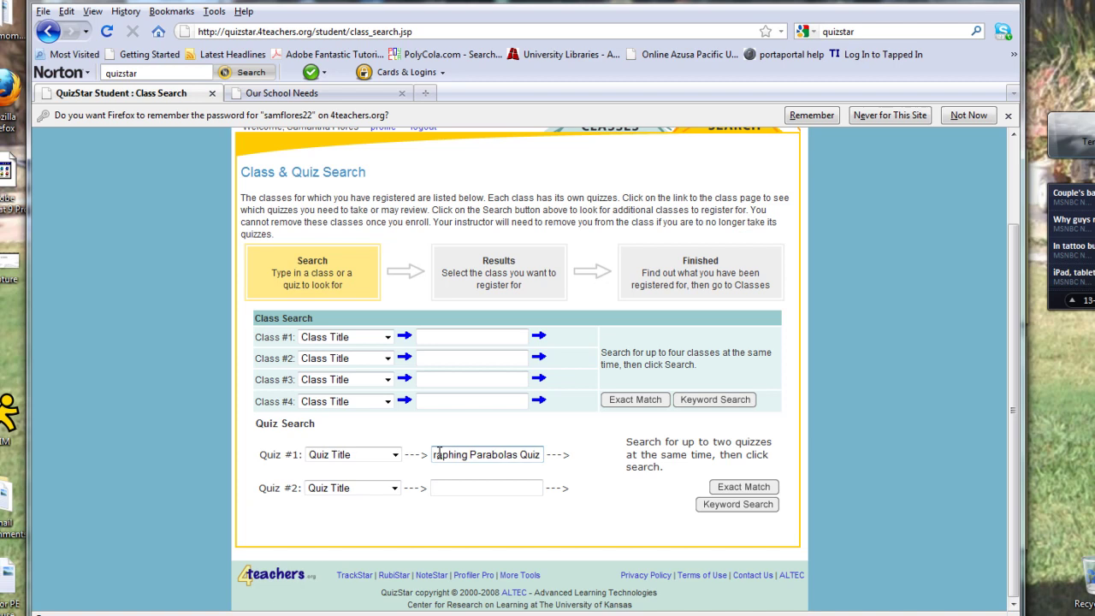
type(" 1")
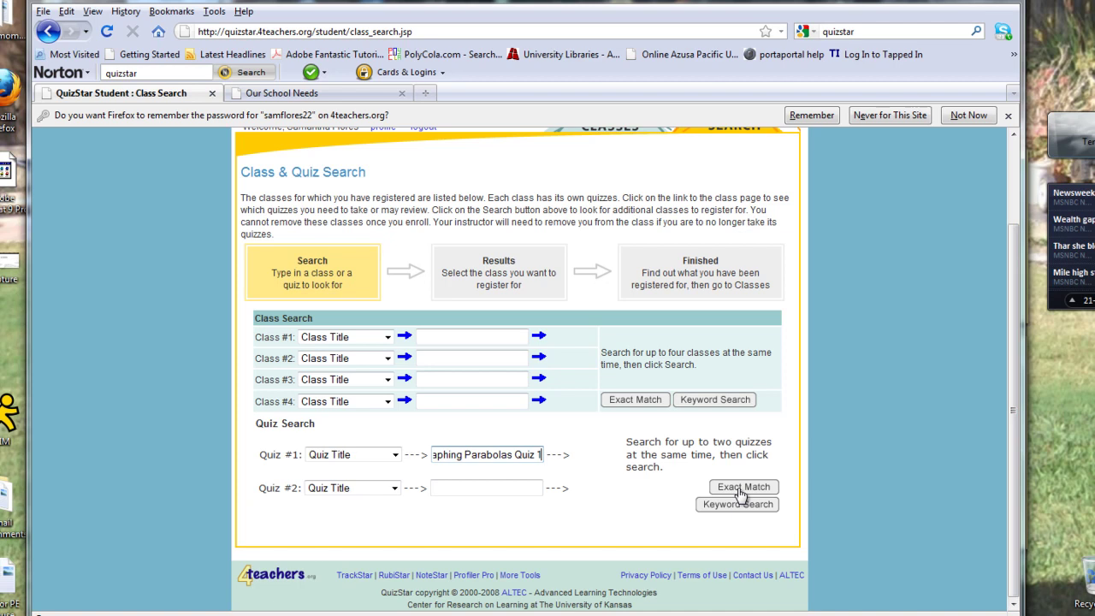
Step: Run an exact-match search and tick the Algebra 2 per 2 class
left_click(739, 490)
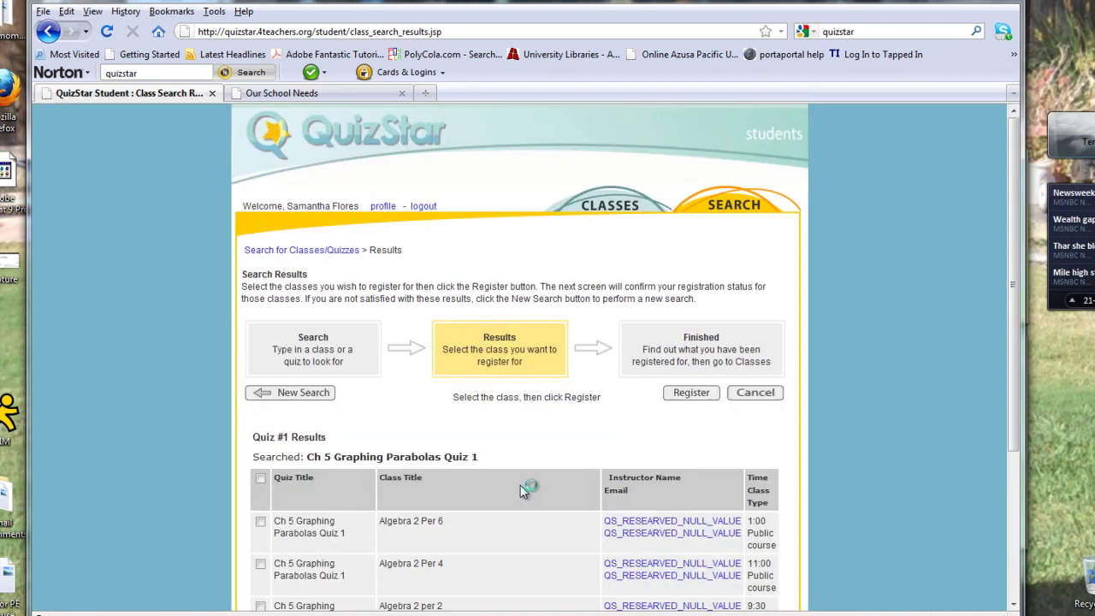
scroll(465, 521, "down", 3)
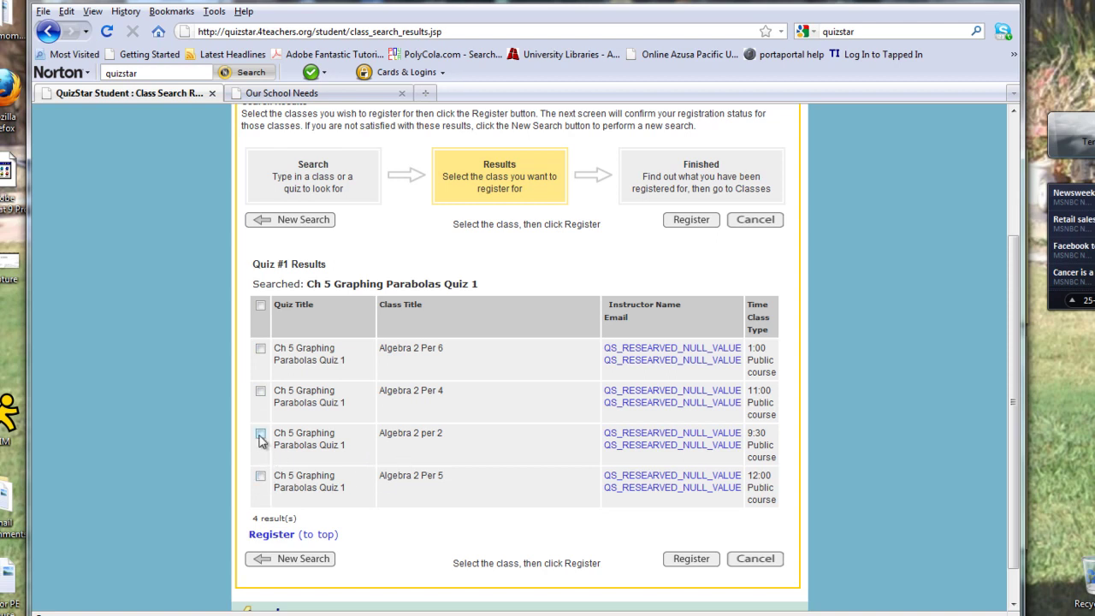
left_click(262, 441)
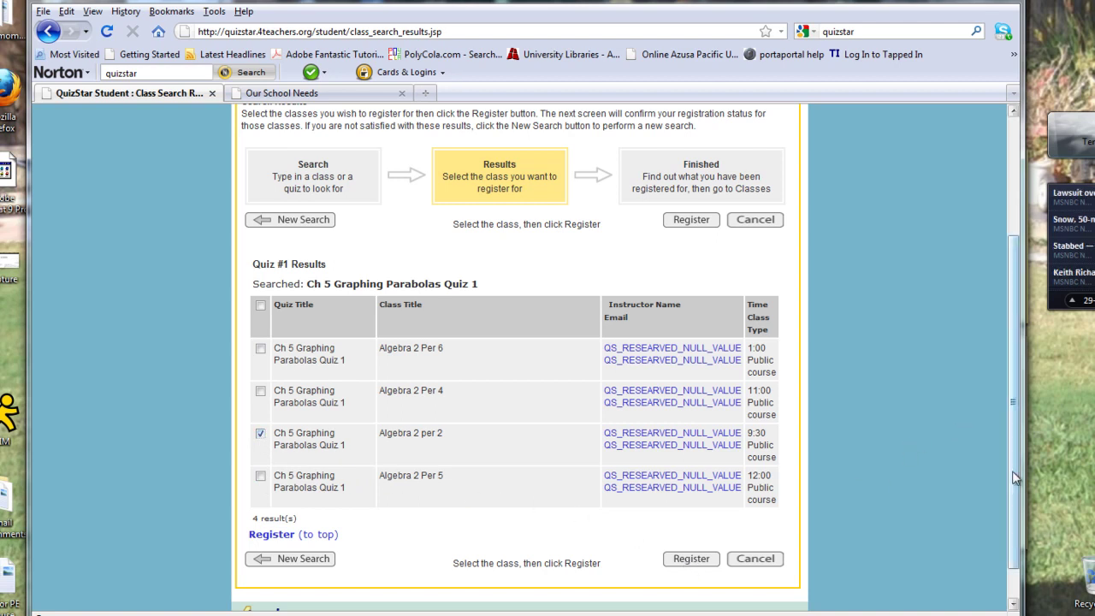
Step: Adjust the page zoom to view the full Quiz #1 results
left_click_drag(1017, 478, 1017, 526)
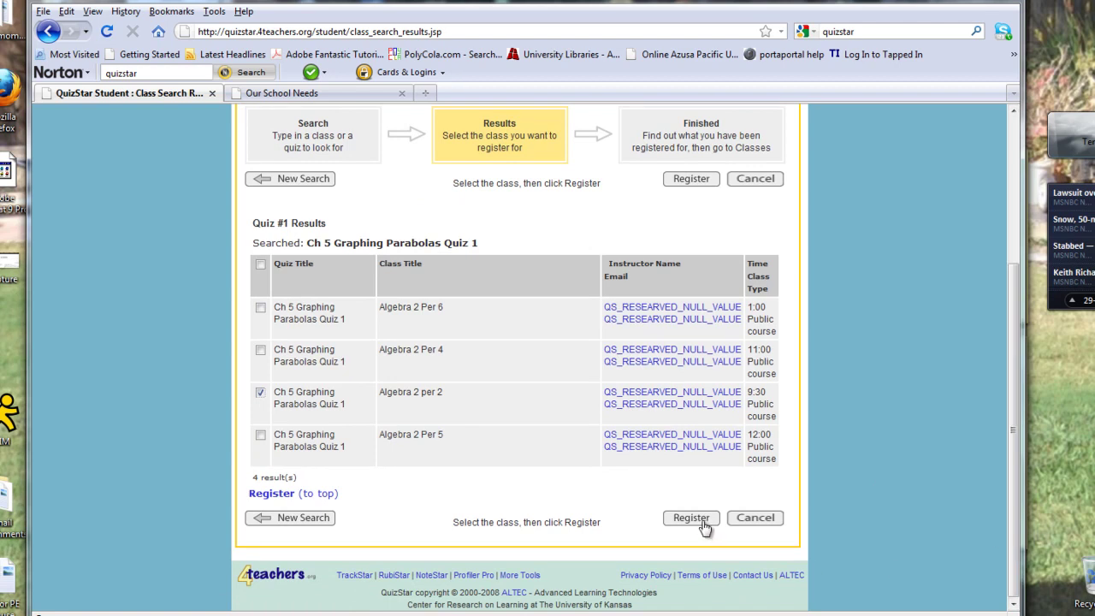
key("ctrl+plus")
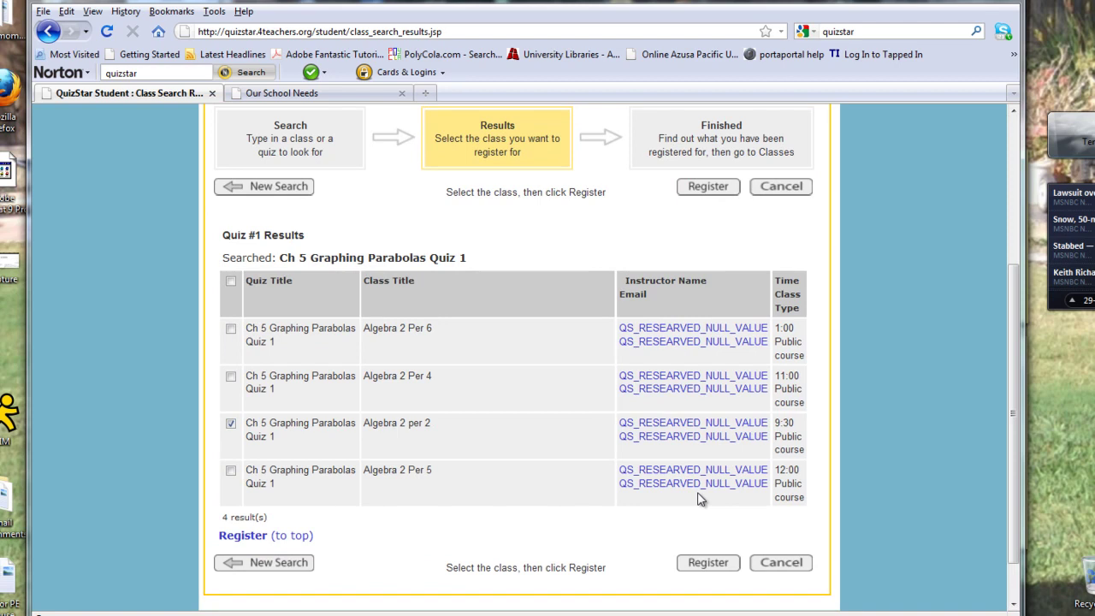
key("ctrl+minus")
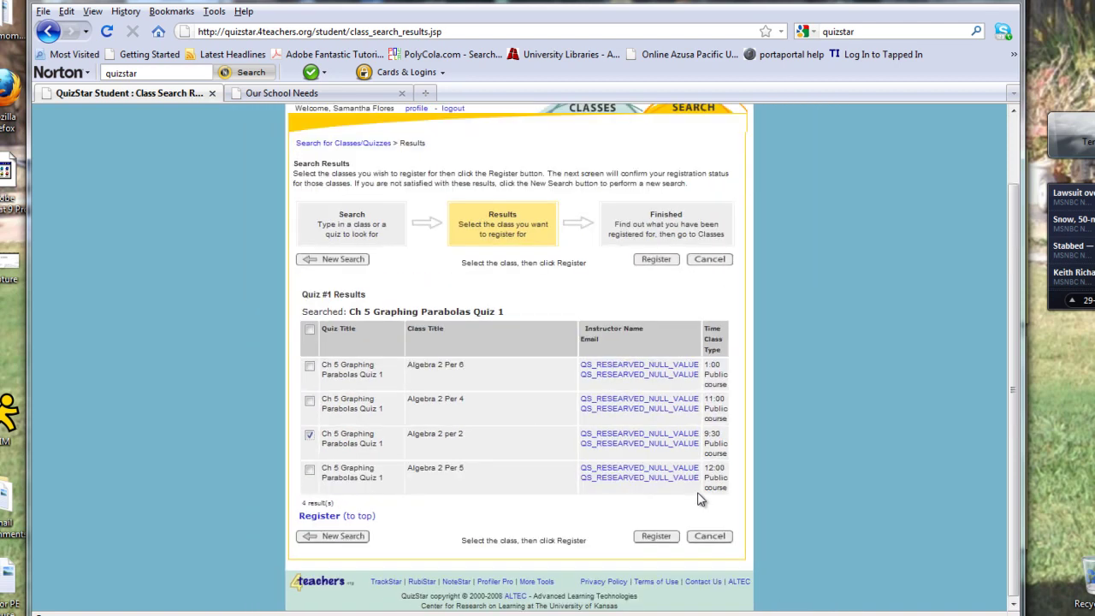
key("ctrl+plus")
key("ctrl+plus")
key("ctrl+plus")
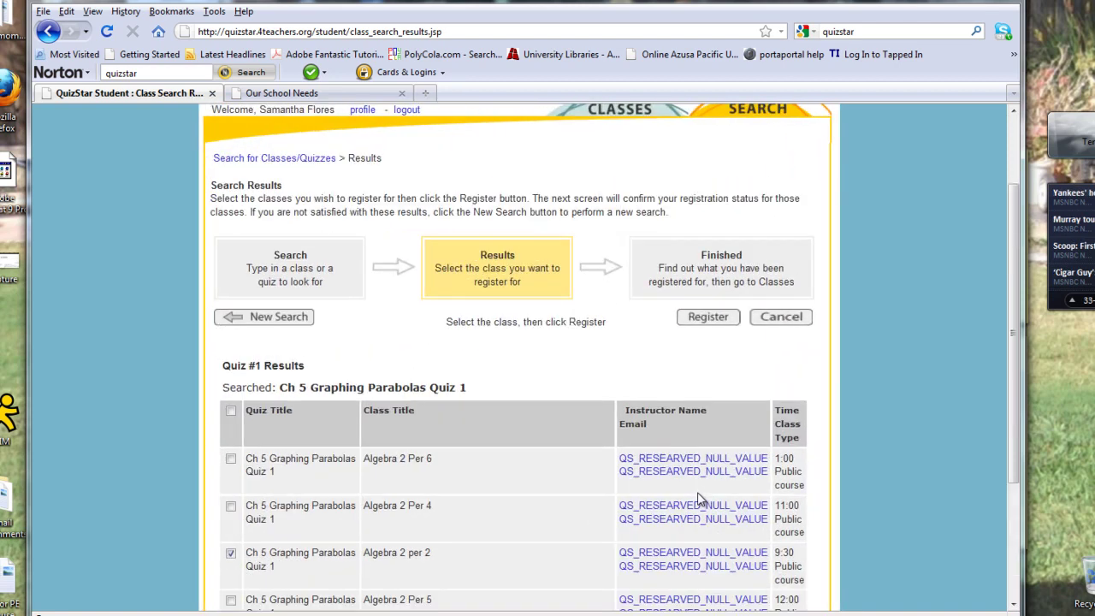
key("ctrl+minus")
key("ctrl+minus")
key("ctrl+minus")
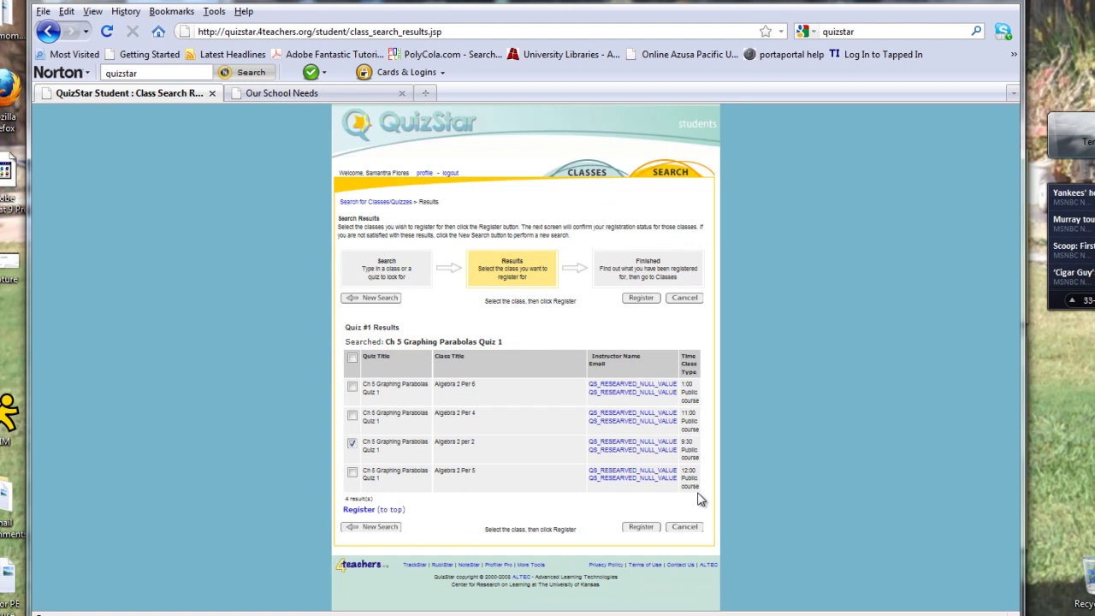
key("ctrl+plus")
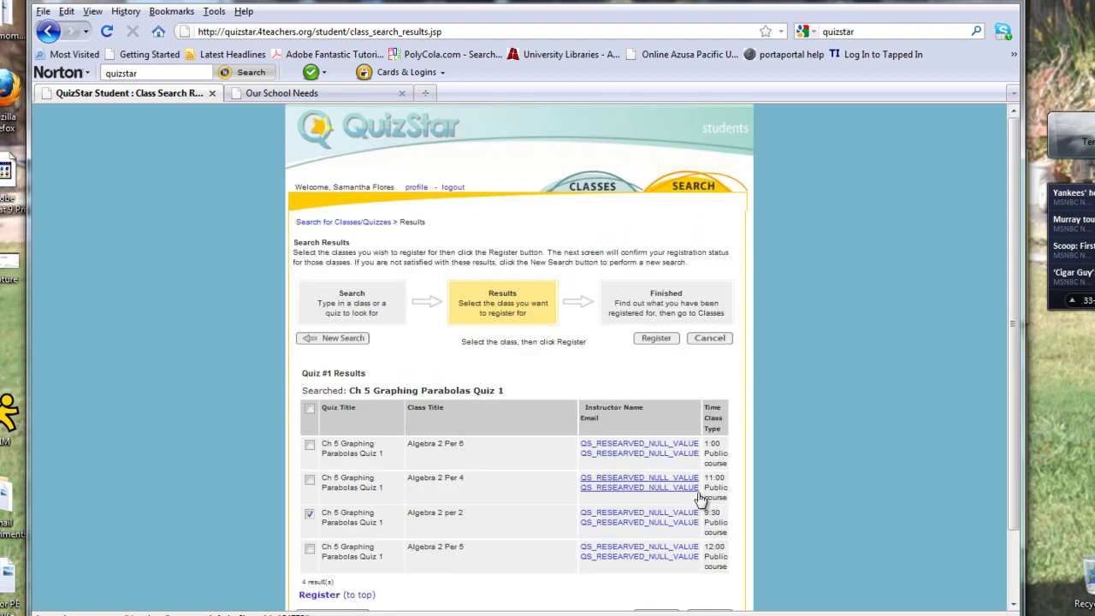
left_click(1013, 530)
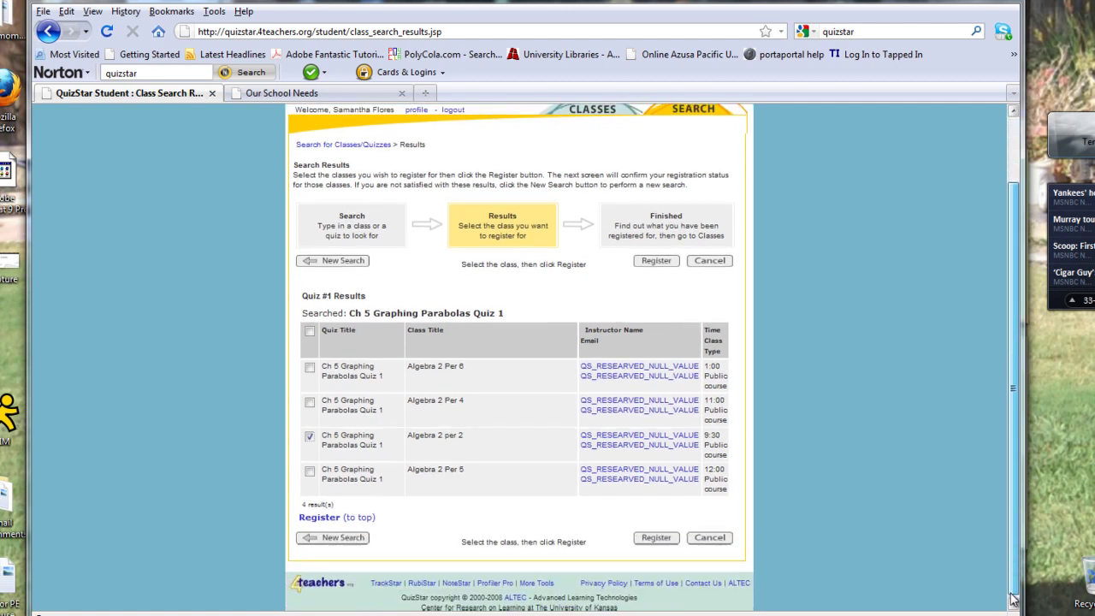
Step: Register for Algebra 2 per 2 and go to My Classes
left_click(663, 538)
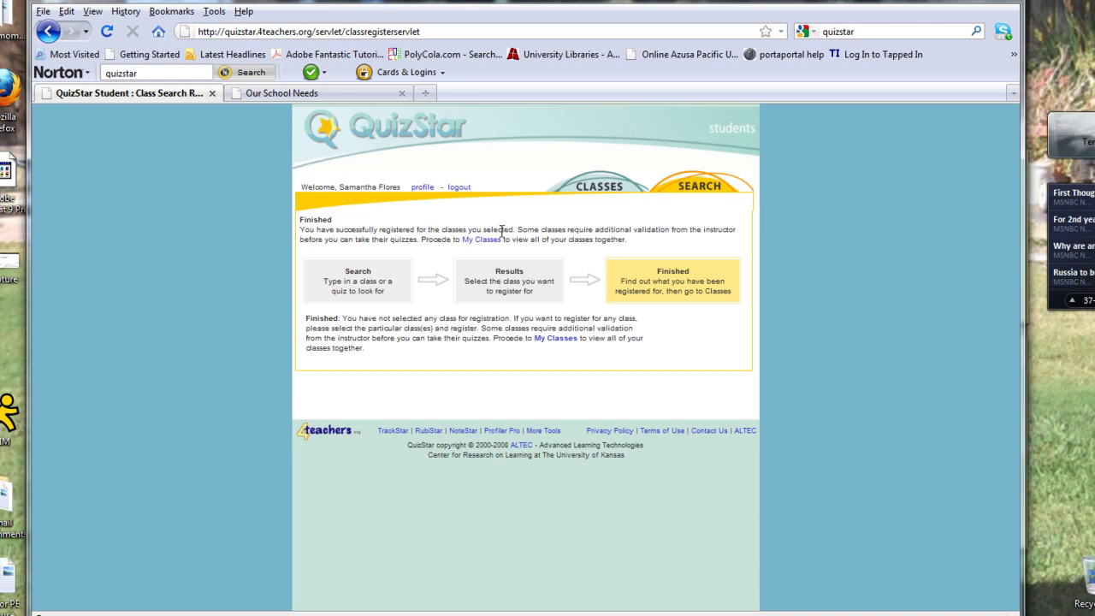
left_click(478, 241)
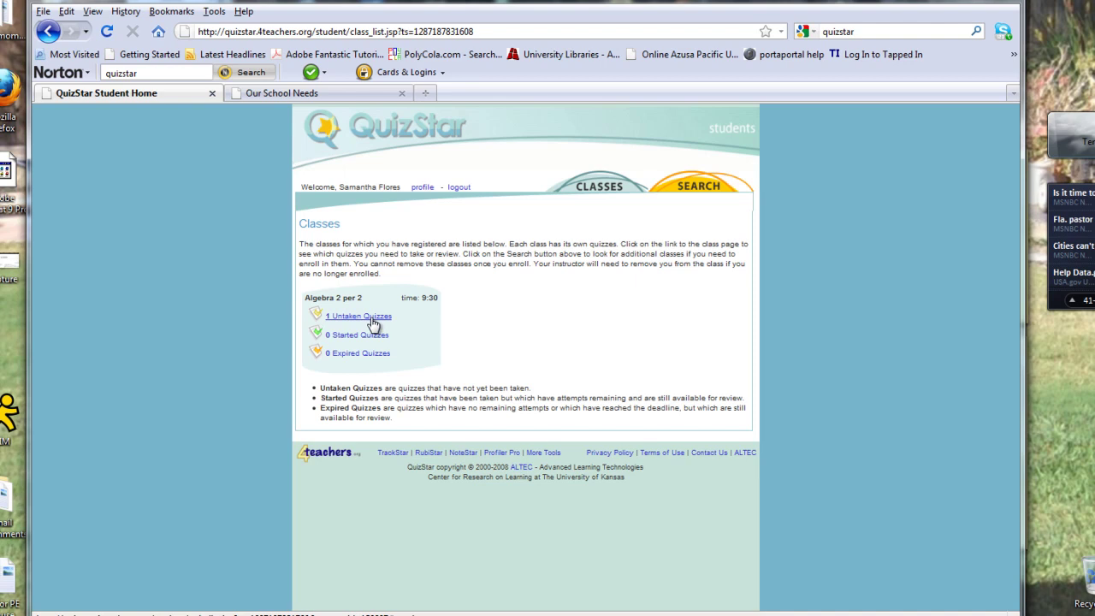
Step: View Algebra 2 per 2's one untaken quiz, dismiss the colour-scheme prompt, and log out
left_click(371, 317)
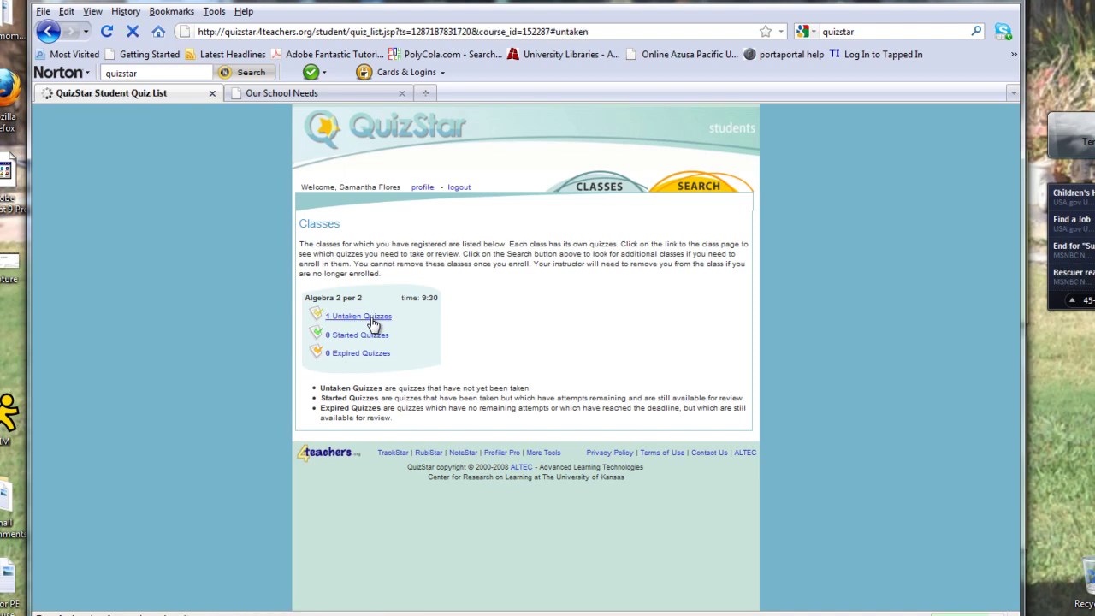
scroll(554, 333, "up", 2)
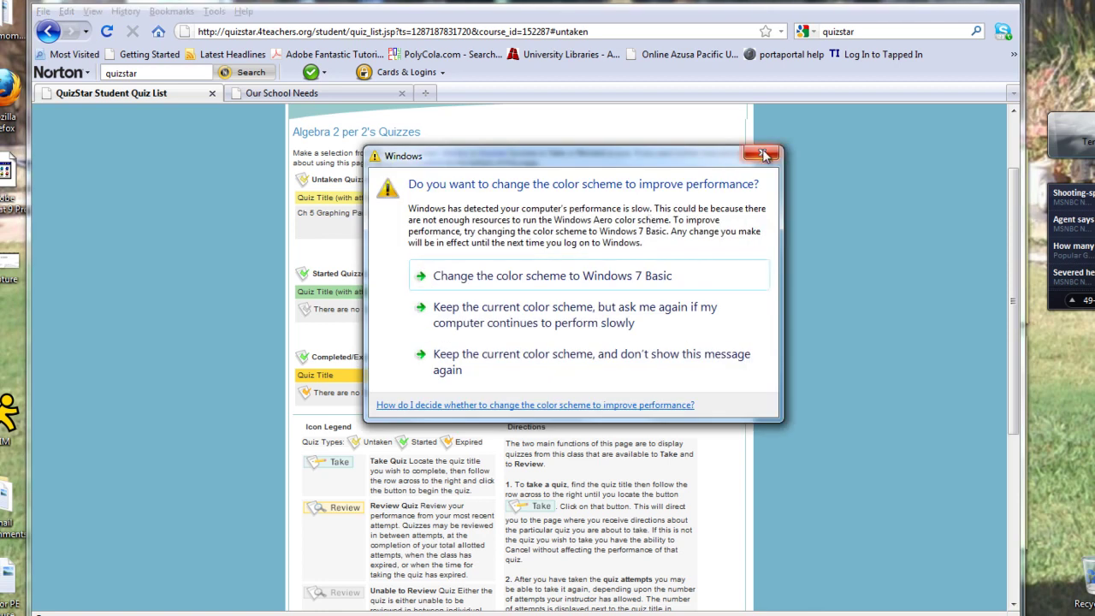
left_click(764, 154)
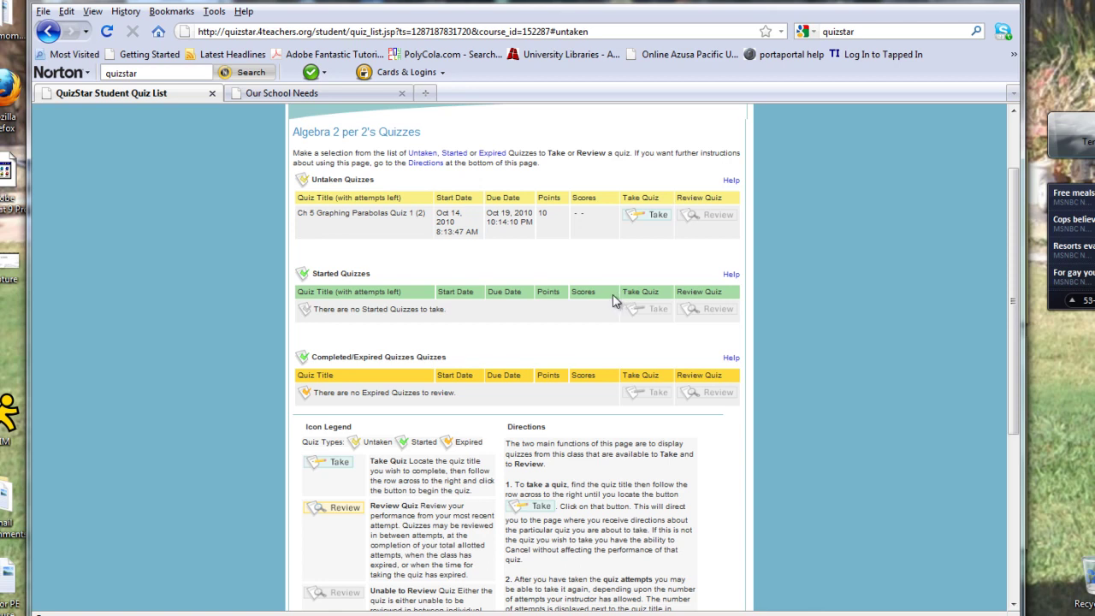
scroll(609, 328, "up", 2)
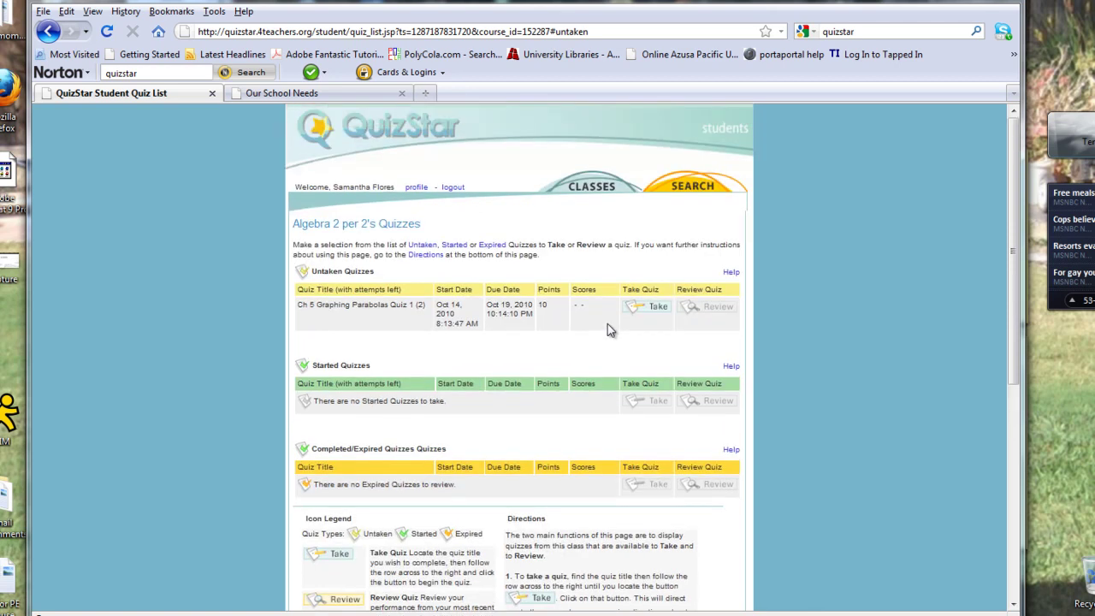
left_click(451, 188)
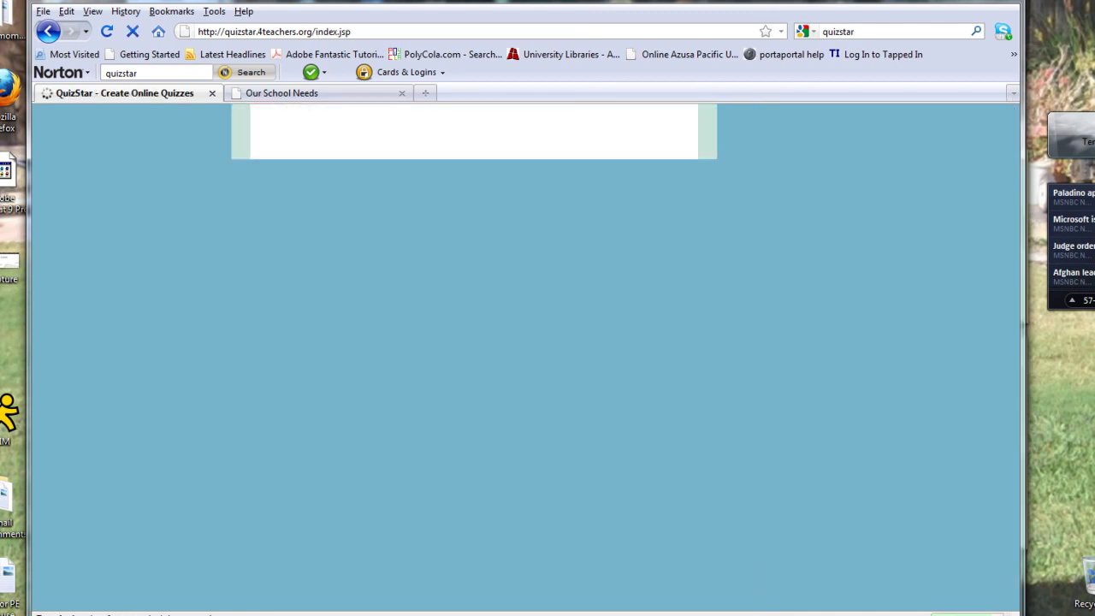